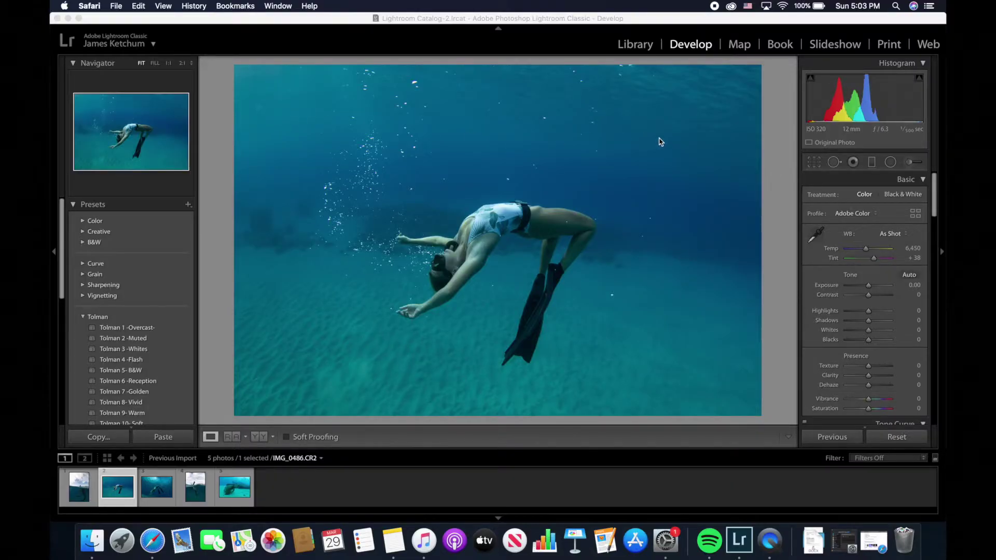
- Correct the diver photo's white balance by sampling the sandy seabed as neutral, and refine it to Temp 14,855 and Tint +122
left_click(813, 239)
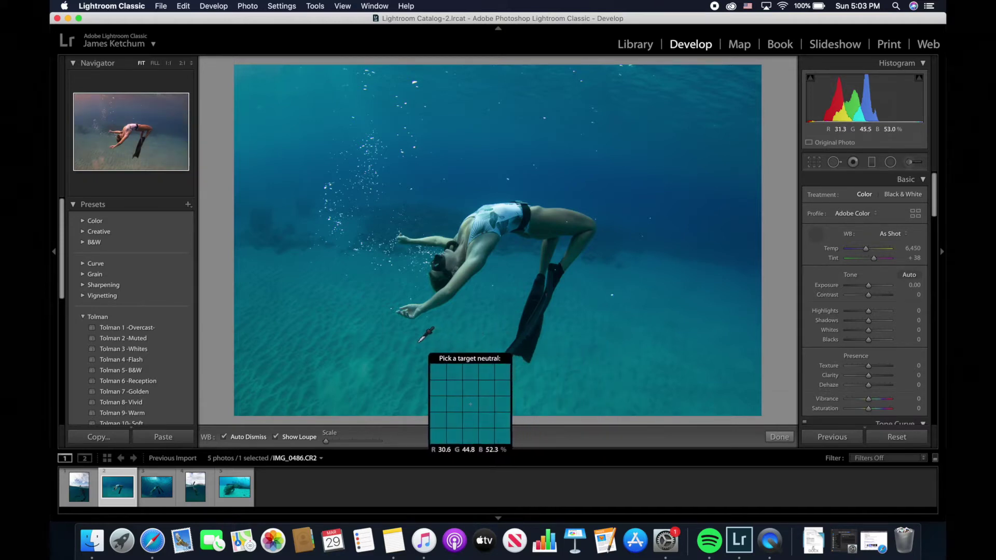
left_click(419, 341)
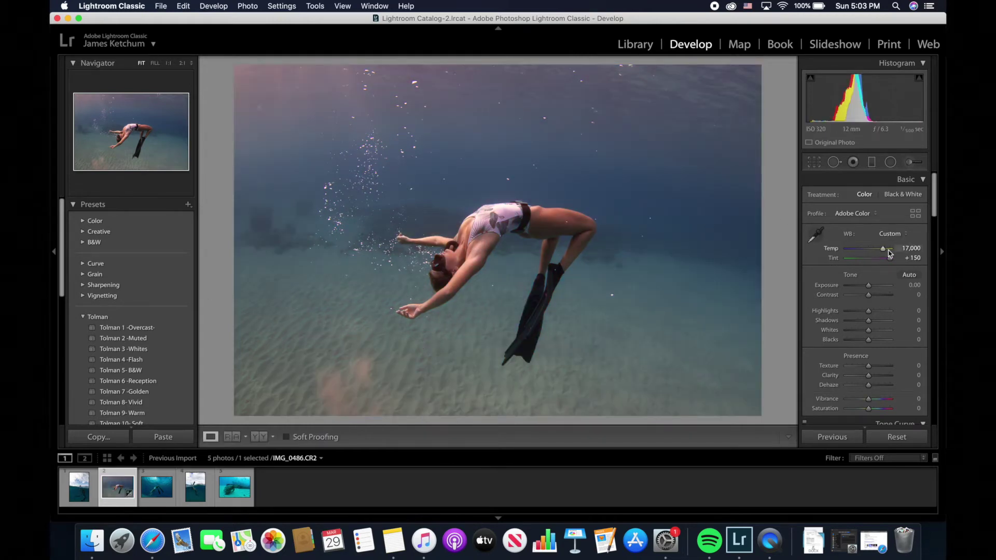
left_click_drag(891, 263, 889, 262)
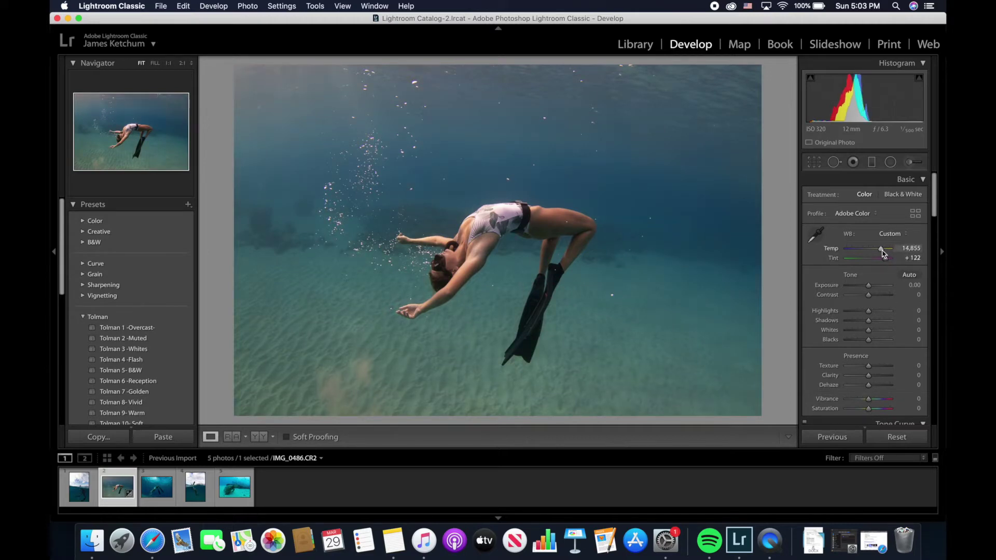
- Set the diver photo's Contrast to +22, Highlights to −20, Shadows to +11, Whites to +11 and Blacks to −11
left_click_drag(868, 294, 872, 294)
scroll(872, 294, "down", 3)
left_click_drag(868, 251, 871, 270)
left_click_drag(868, 280, 866, 280)
- Set Clarity to +63, Dehaze to +22, Exposure to +0.35 and Vibrance to +30
left_click_drag(868, 315, 882, 315)
left_click_drag(869, 326, 874, 325)
left_click_drag(869, 226, 870, 226)
scroll(870, 234, "down", 2)
left_click_drag(868, 299, 875, 300)
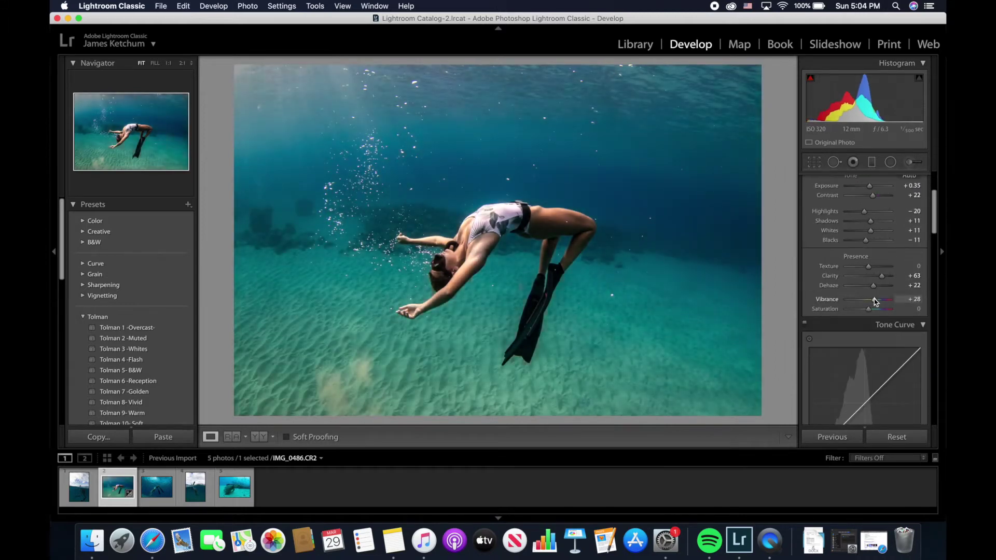
- Set the HSL hues to Red +23, Orange −3, Yellow −58, Green −84, Aqua −54, Blue +17, Purple −100 and Magenta −46
scroll(876, 301, "down", 8)
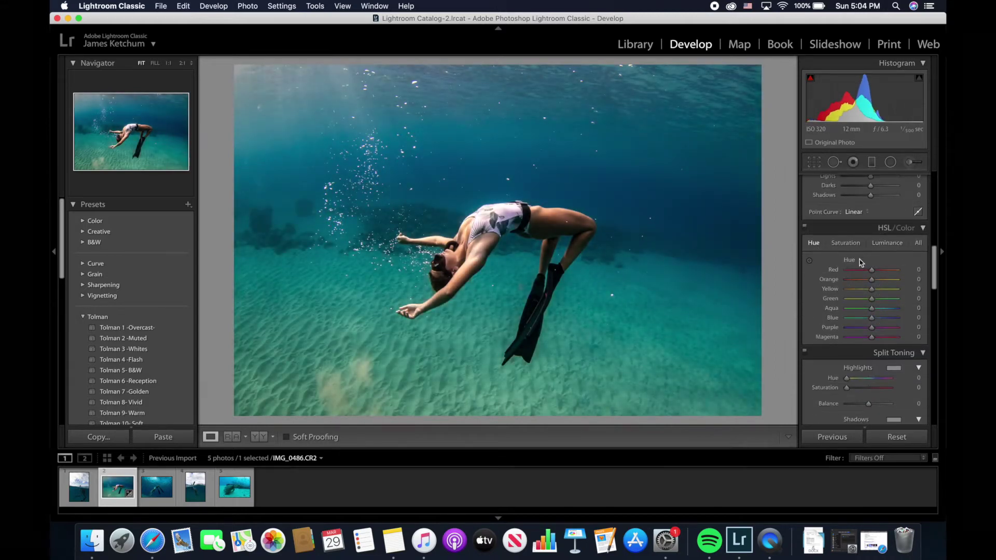
left_click(810, 261)
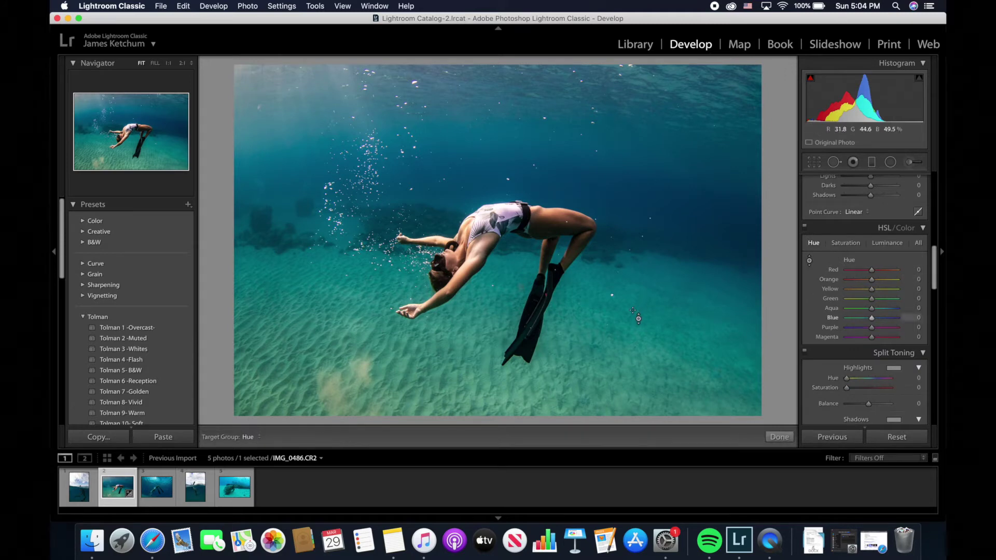
mouse_move(873, 311)
left_mouse_down()
mouse_move(850, 310)
mouse_move(860, 310)
left_mouse_up()
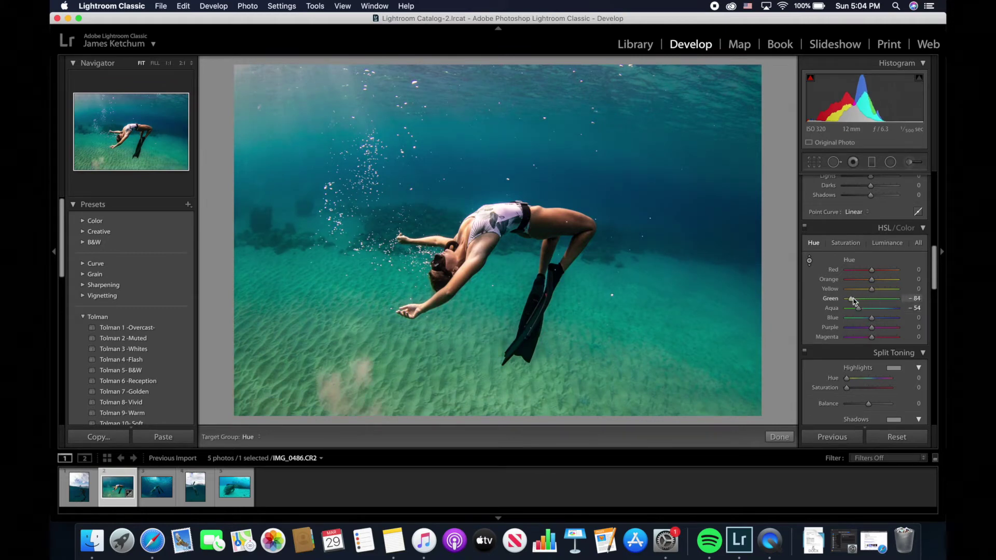
left_click_drag(871, 317, 860, 337)
left_click_drag(872, 289, 915, 275)
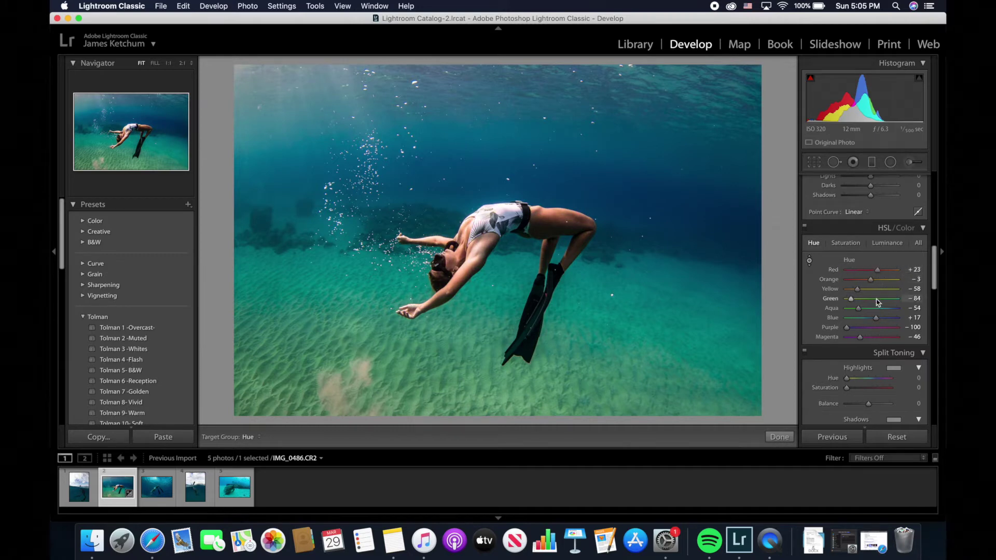
- Adjust the HSL saturation of the color ranges from aqua through magenta and from green through red
left_click(846, 243)
left_click_drag(872, 308, 865, 337)
left_click_drag(872, 299, 872, 270)
- Set the HSL luminance to Red −1, Orange +3, Yellow −27, Green +47, Aqua +31, Blue +15, Purple +48 and Magenta +29
left_click(886, 243)
mouse_move(872, 327)
left_mouse_down()
mouse_move(838, 338)
mouse_move(891, 330)
left_mouse_up()
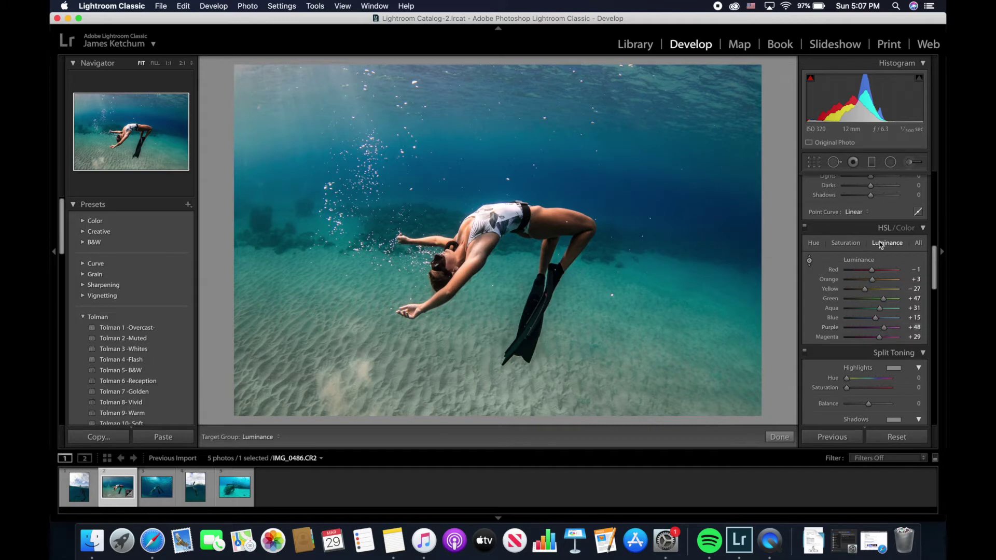
- Sharpen the diver photo with Amount 75, Detail 40 and Masking 26
scroll(846, 327, "down", 5)
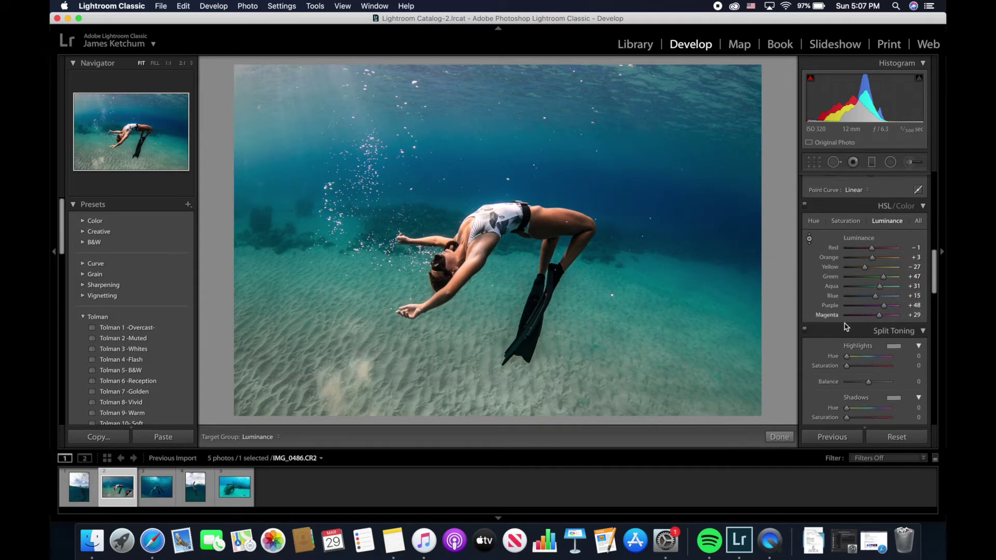
scroll(847, 327, "down", 1)
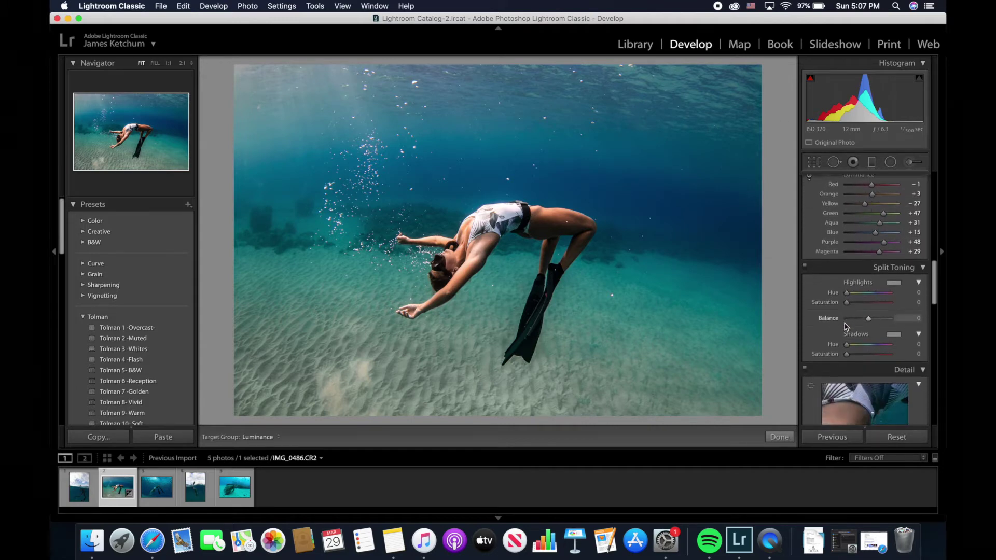
scroll(846, 326, "down", 10)
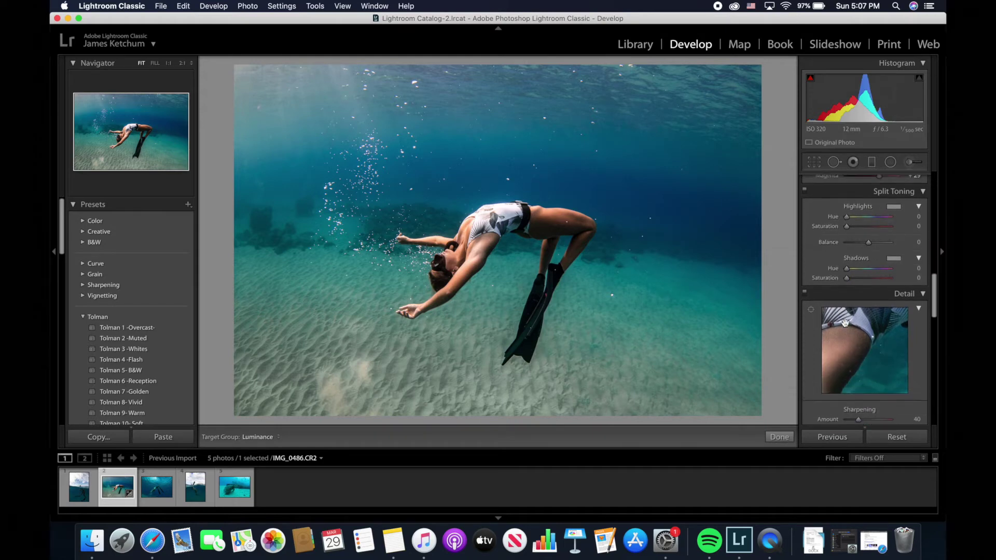
scroll(846, 326, "down", 2)
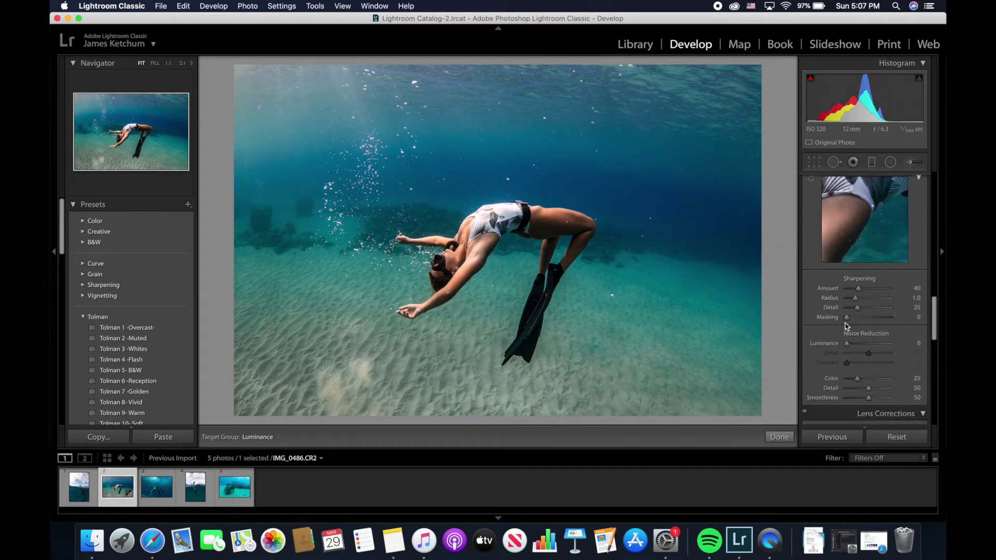
left_click(859, 278)
left_click_drag(860, 278, 866, 278)
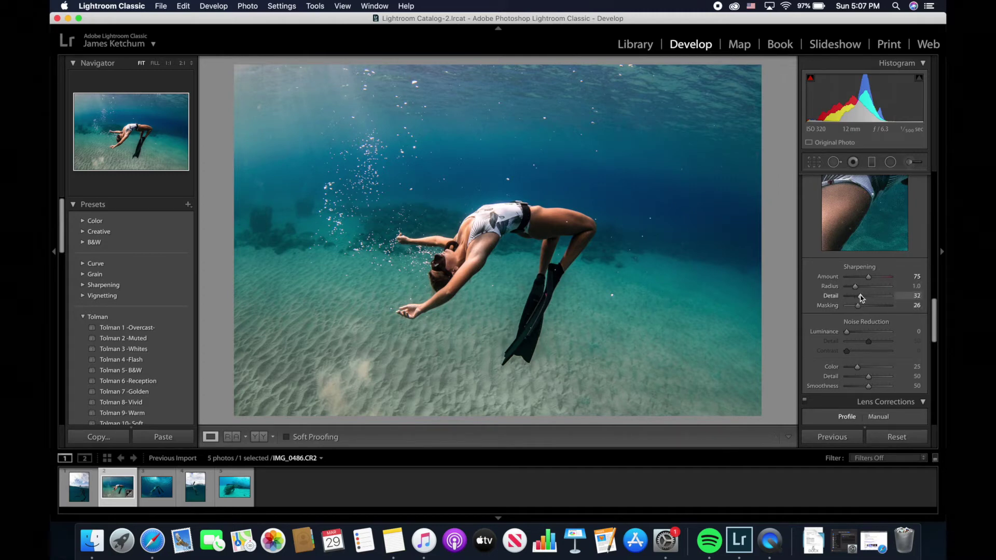
- Set the noise reduction Luminance to 38 and the color noise Detail to 55
scroll(864, 297, "down", 2)
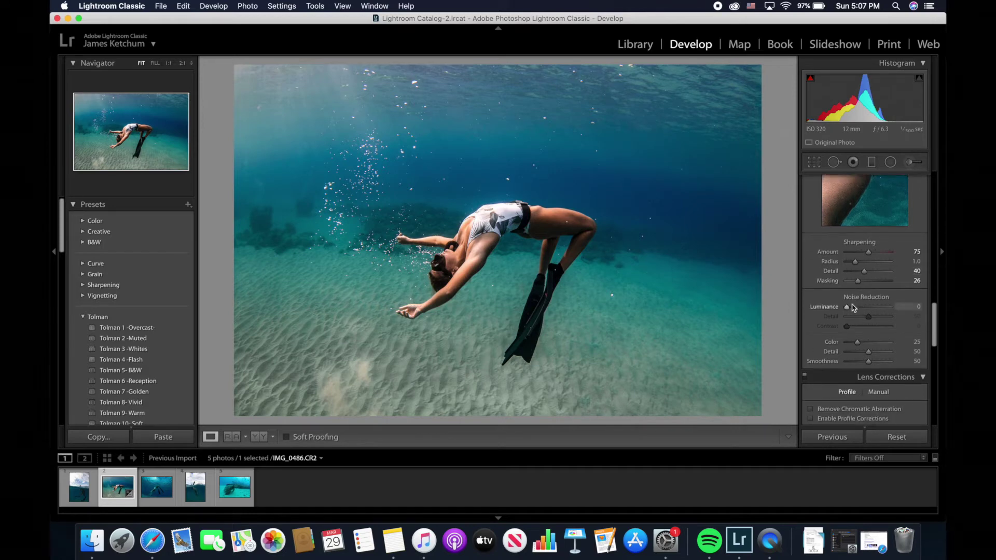
left_click_drag(848, 310, 849, 310)
left_click_drag(850, 310, 853, 309)
scroll(865, 316, "down", 10)
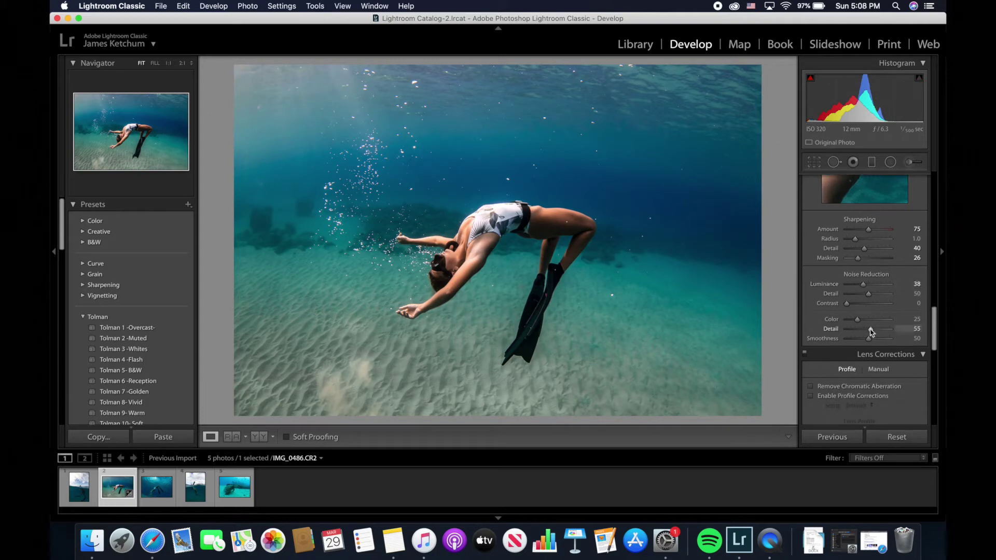
- Calibrate the colors: Shadows Tint +1, Red Primary Hue −5 and Saturation +6, Green Primary +11 and +19, Blue Primary +1 and −9
scroll(870, 340, "down", 10)
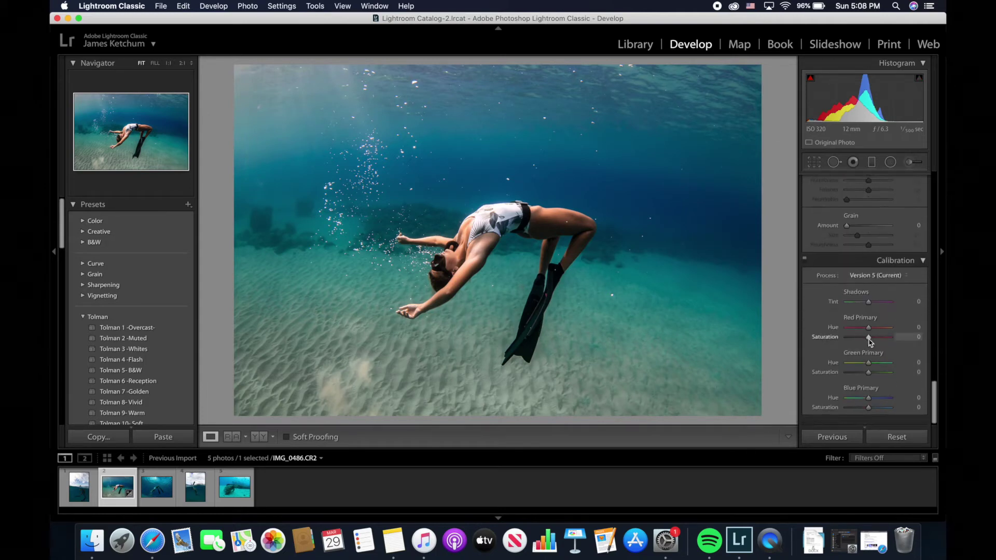
left_click_drag(870, 310, 867, 333)
left_click_drag(869, 342, 865, 415)
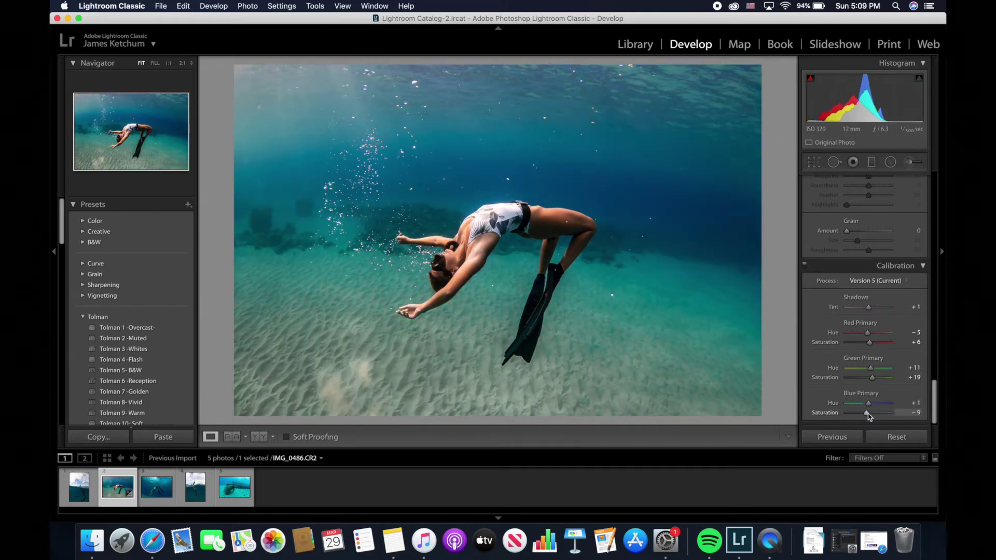
- Compare the edited diver photo with its unedited original in the before/after view
scroll(868, 363, "up", 15)
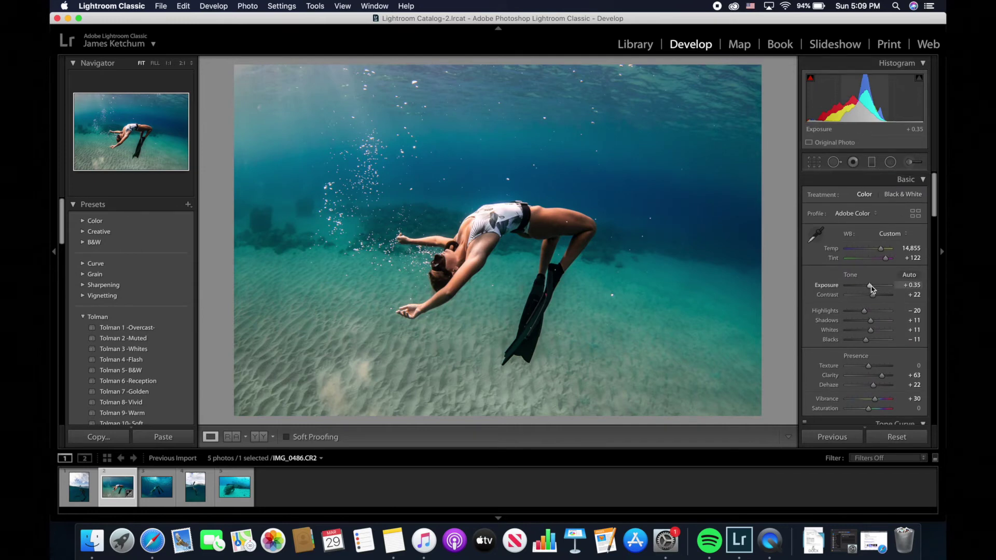
key("backslash")
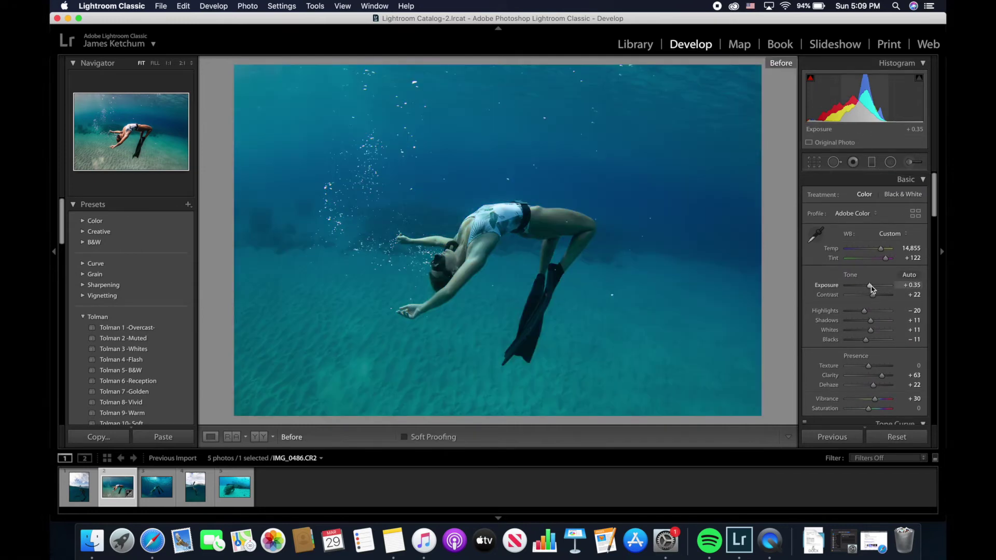
key("backslash")
key("backslash")
key("backslash")
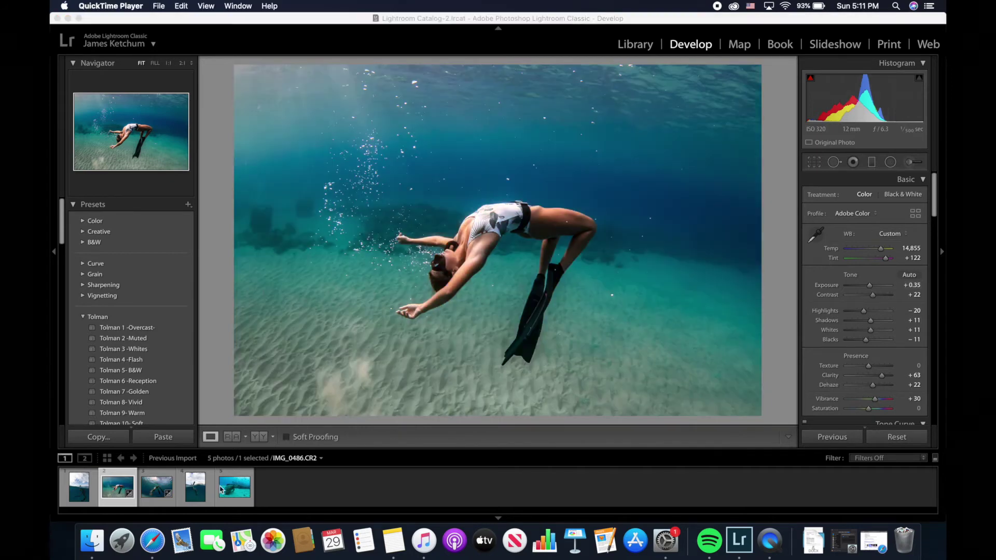
- Copy the develop settings of the edited diver photo IMG_0486.CR2, without spot removal, and paste them onto the turtle photo IMG_0872.CR2
left_click(233, 489)
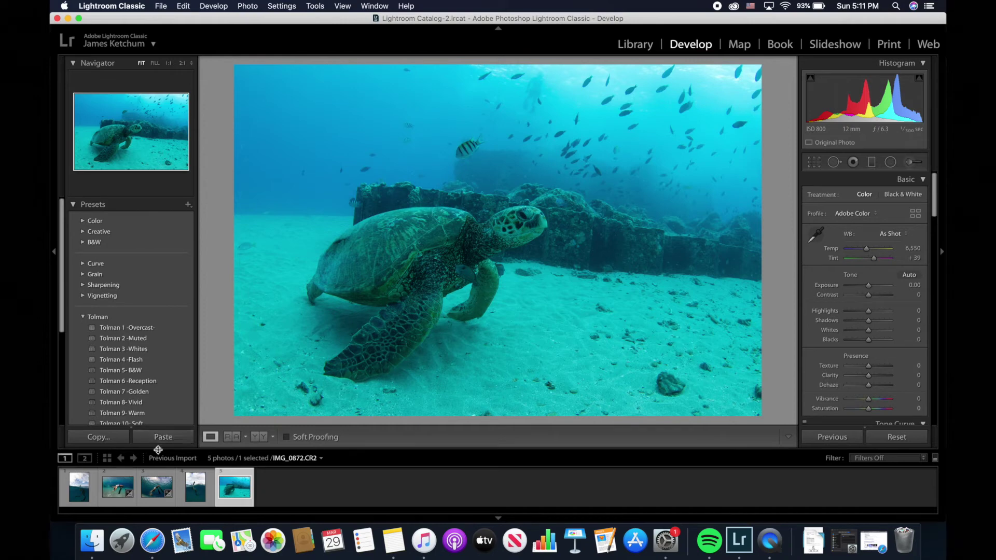
left_click(120, 487)
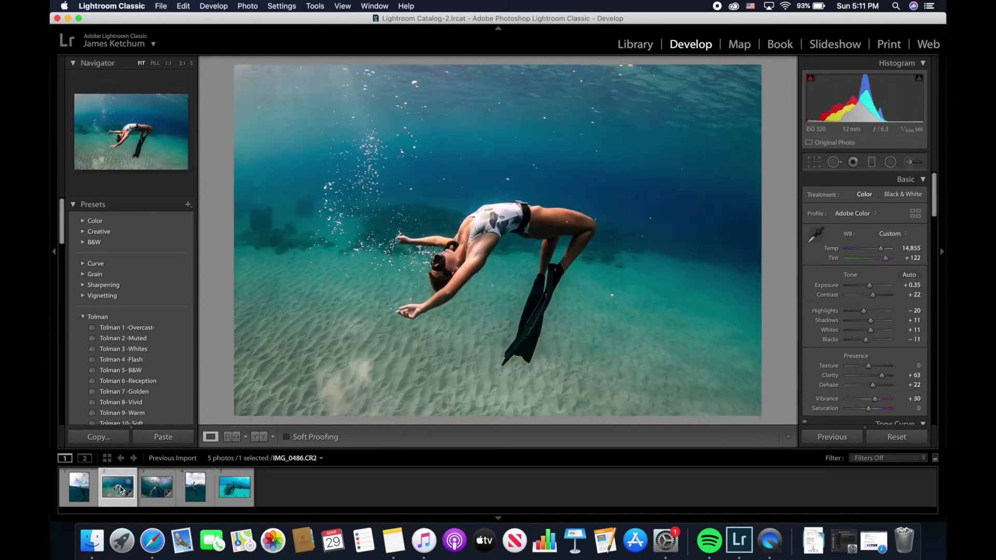
key("backslash")
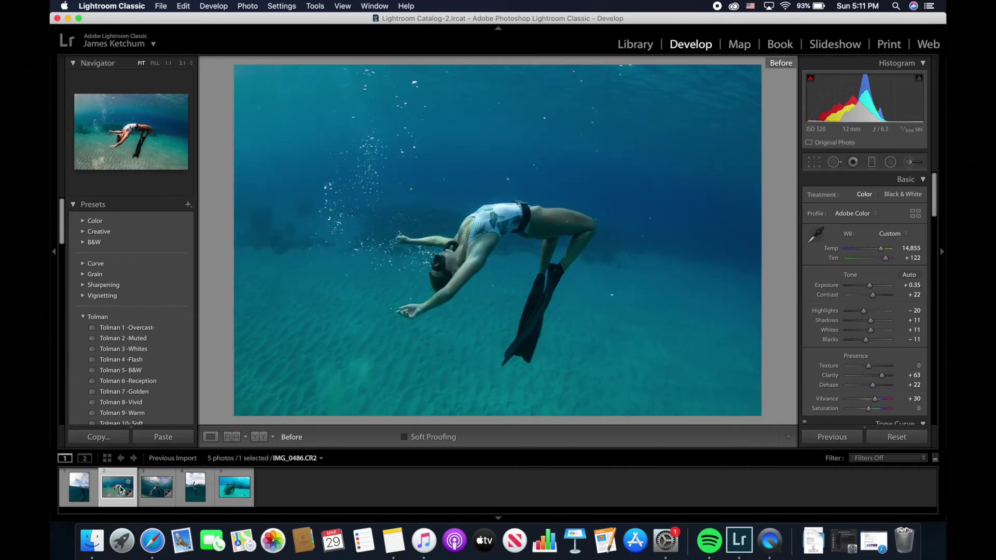
left_click(99, 437)
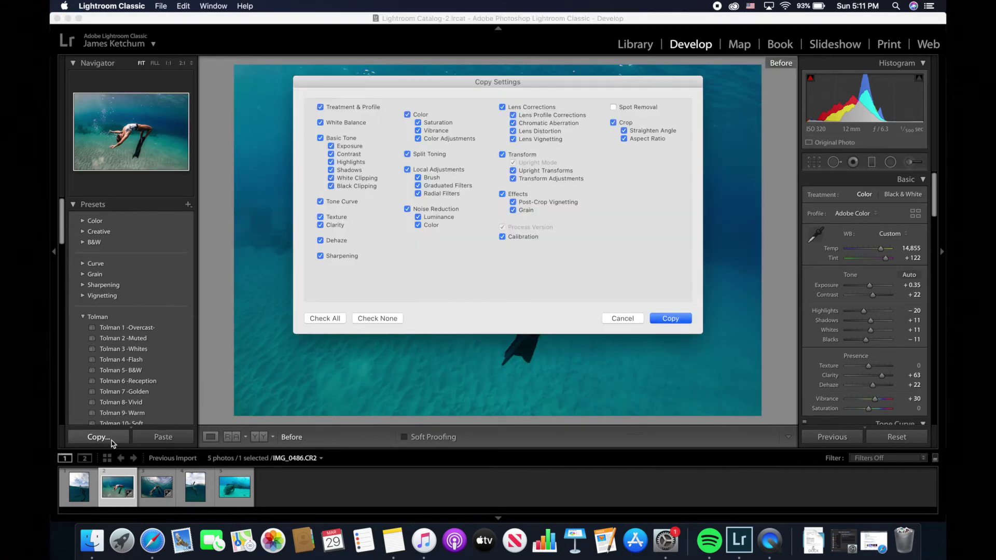
left_click(672, 319)
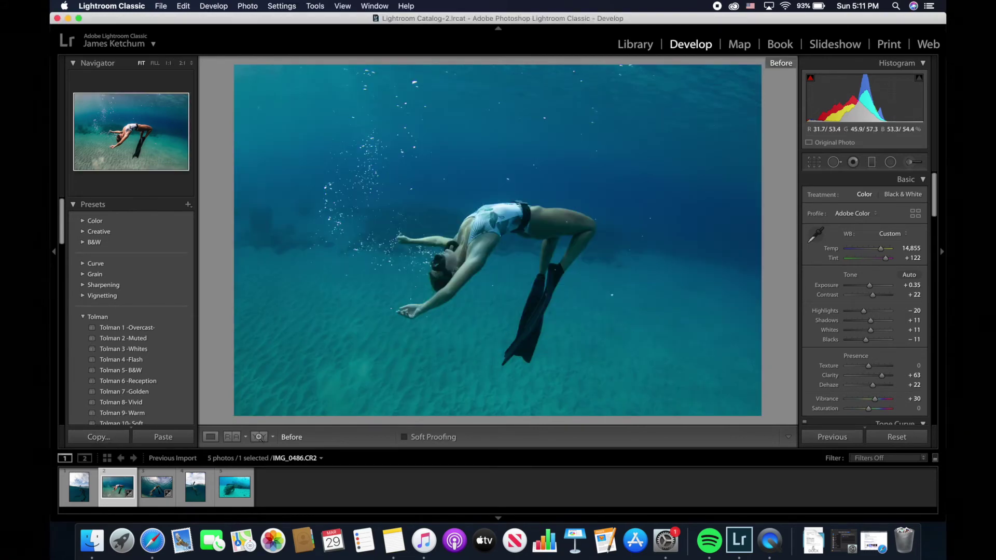
left_click(231, 492)
left_click(167, 439)
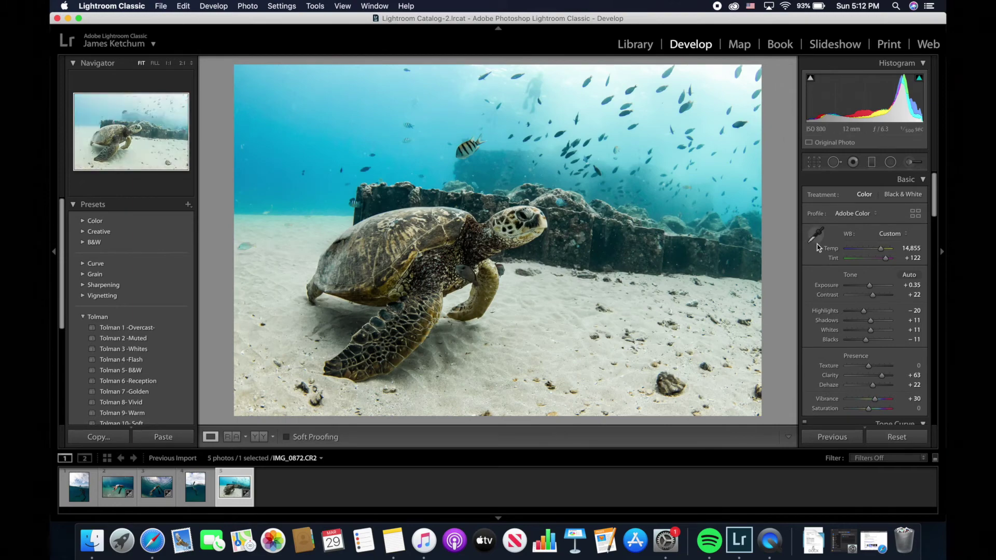
- Fine-tune the turtle photo's temperature, tint, tone values and dehaze
left_click_drag(886, 259, 884, 249)
left_click_drag(870, 286, 864, 339)
left_click_drag(873, 385, 874, 386)
- Try the copied settings on the half-underwater photo IMG_0574.CR2, and reset all of that photo's adjustments
left_click(198, 492)
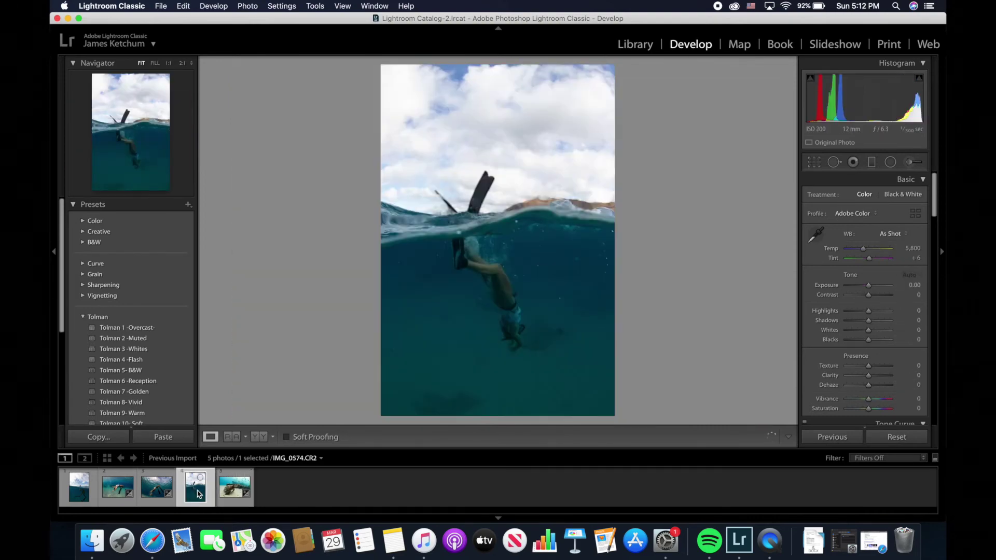
left_click(168, 437)
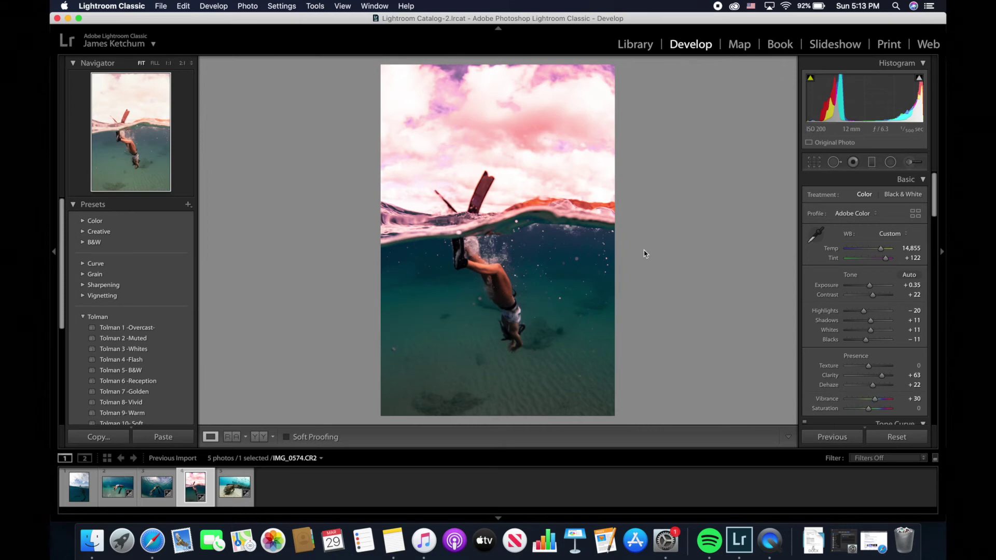
left_click(885, 437)
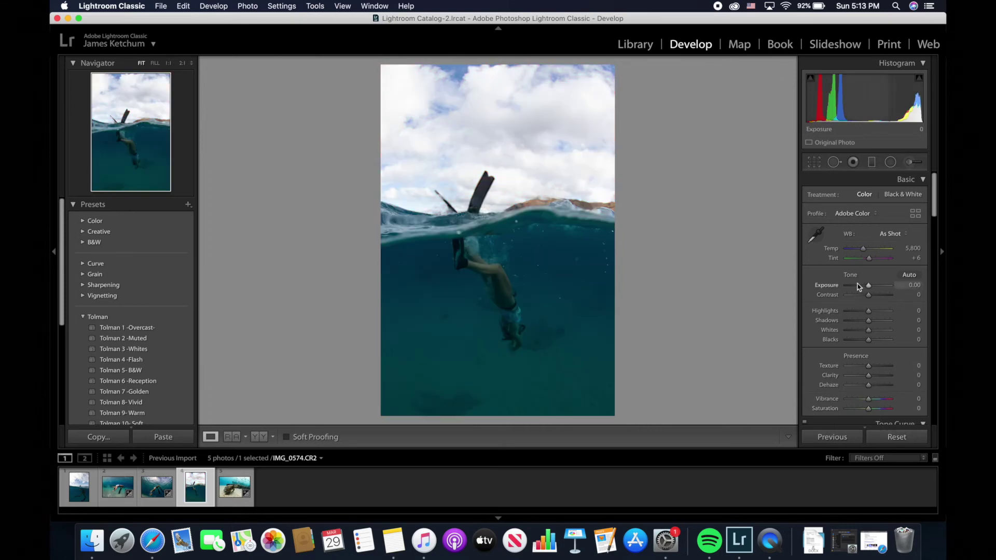
- Adjust the HSL color mix of half-underwater photo IMG_0574.CR2, shifting its hues and raising aqua luminance to +100
left_click(819, 238)
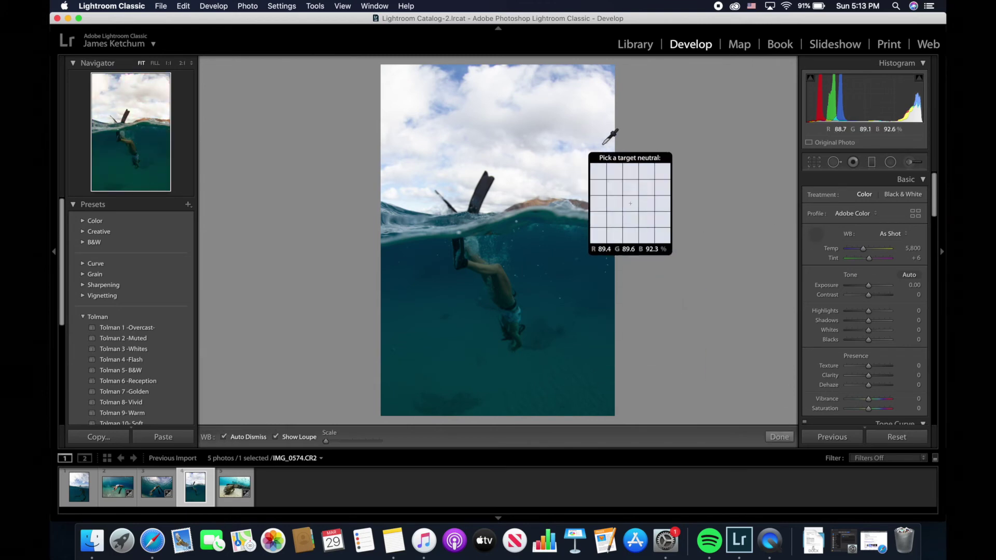
left_click(815, 238)
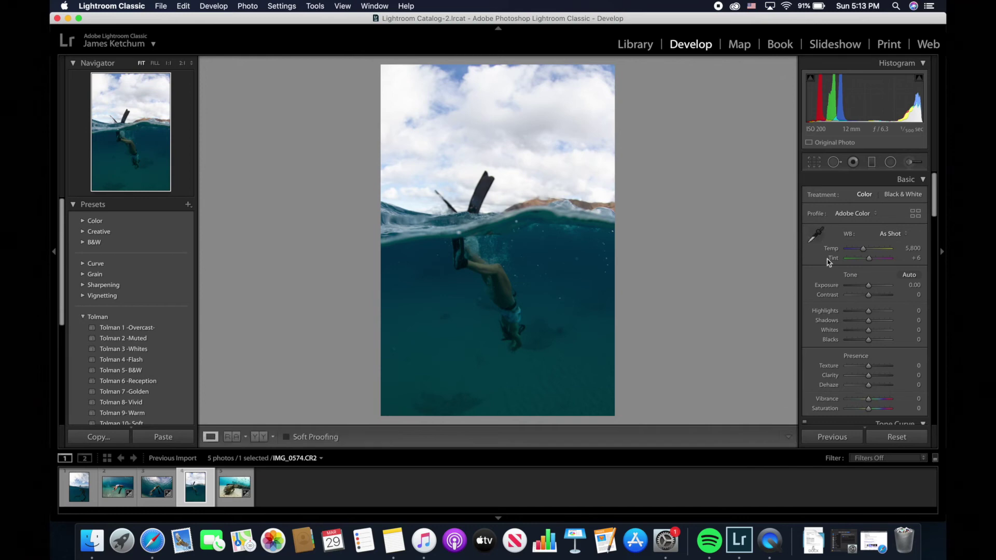
scroll(832, 287, "down", 10)
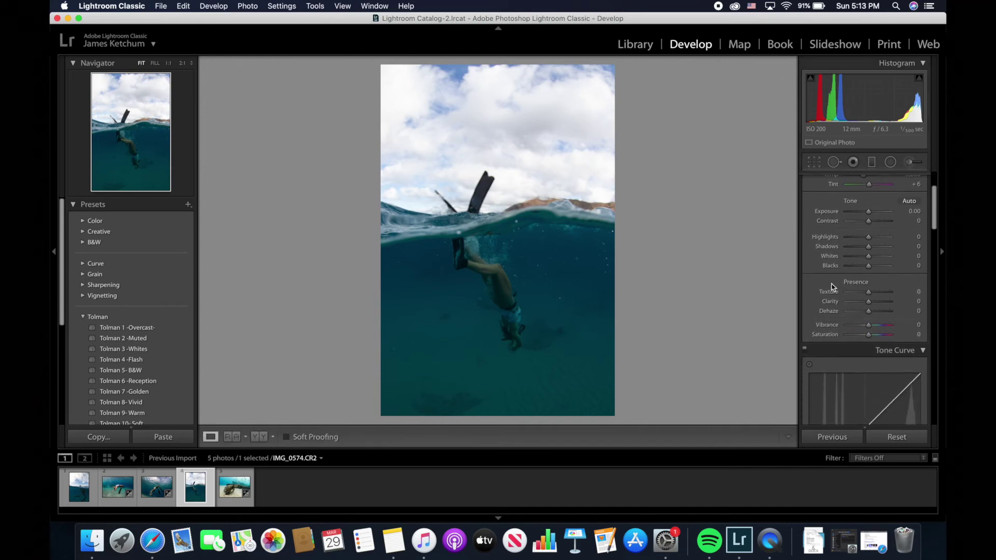
scroll(832, 286, "down", 10)
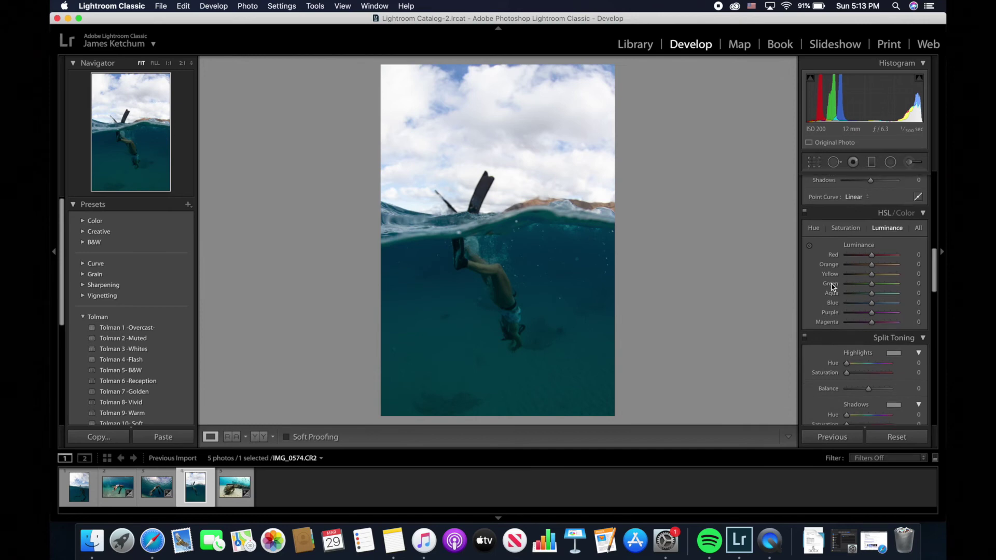
left_click(813, 220)
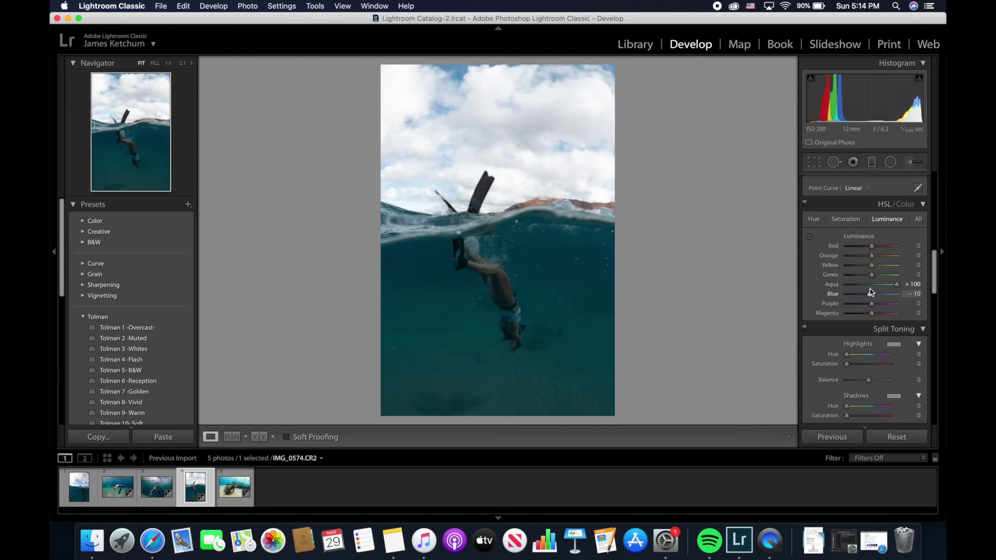
- Add a graduated filter from the sky down to the diver, with texture and clarity reset and highlights at -92
left_click(872, 163)
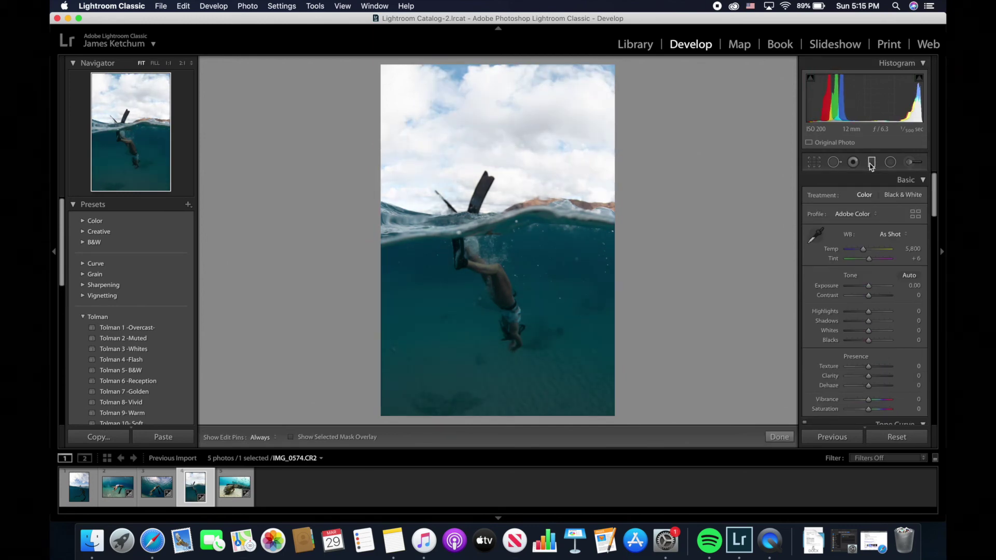
left_click_drag(495, 73, 498, 285)
double_click(862, 299)
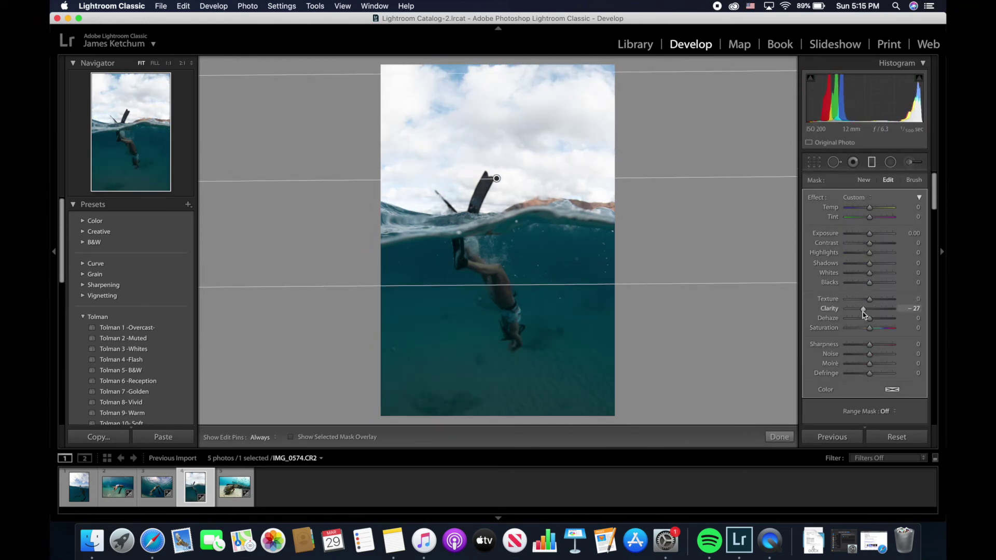
double_click(863, 309)
left_click_drag(870, 252, 848, 253)
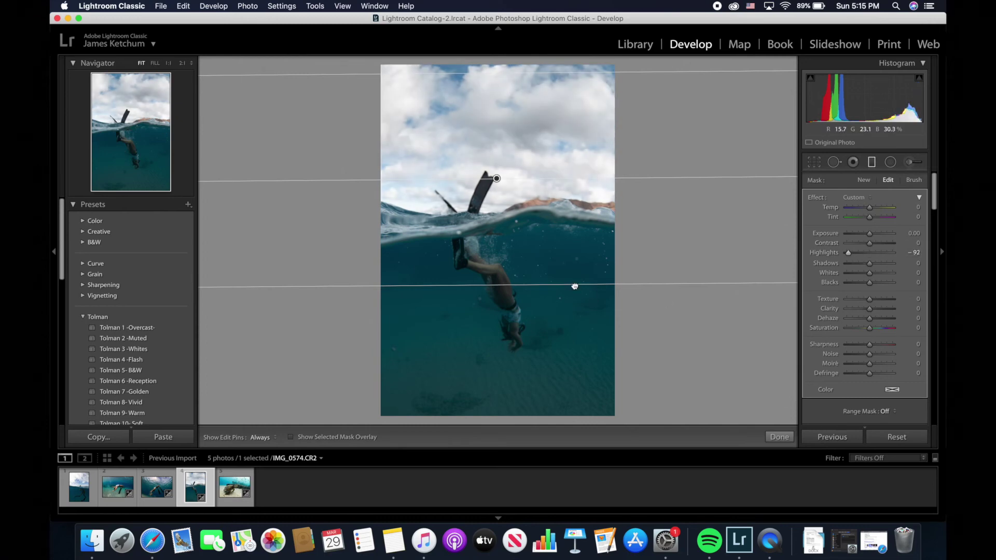
- Extend the sky filter's lower edge down past the diver, and set its temp to -16, shadows to 53 and whites to 21
left_click_drag(574, 285, 574, 351)
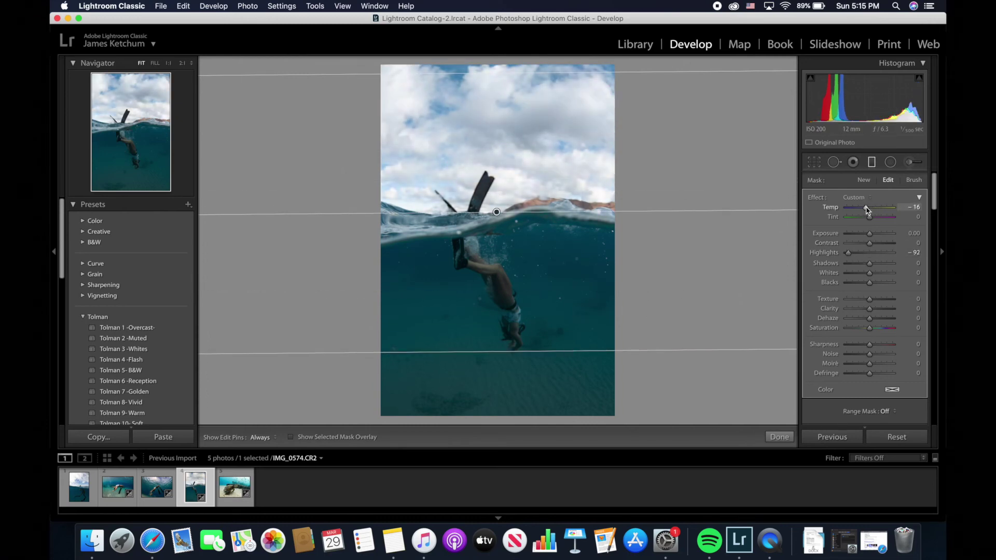
left_click_drag(877, 218, 862, 216)
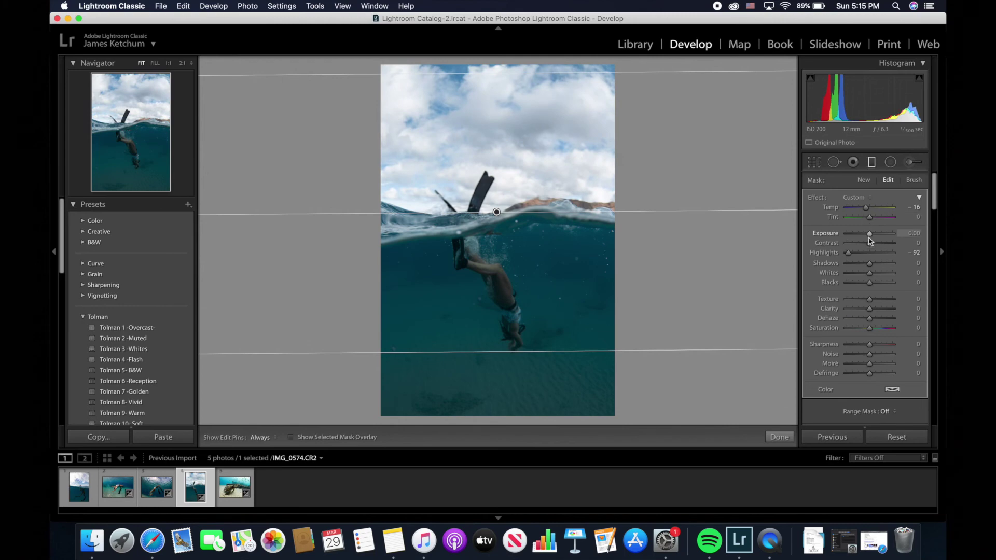
mouse_move(869, 263)
left_mouse_down()
mouse_move(890, 266)
mouse_move(876, 276)
left_mouse_up()
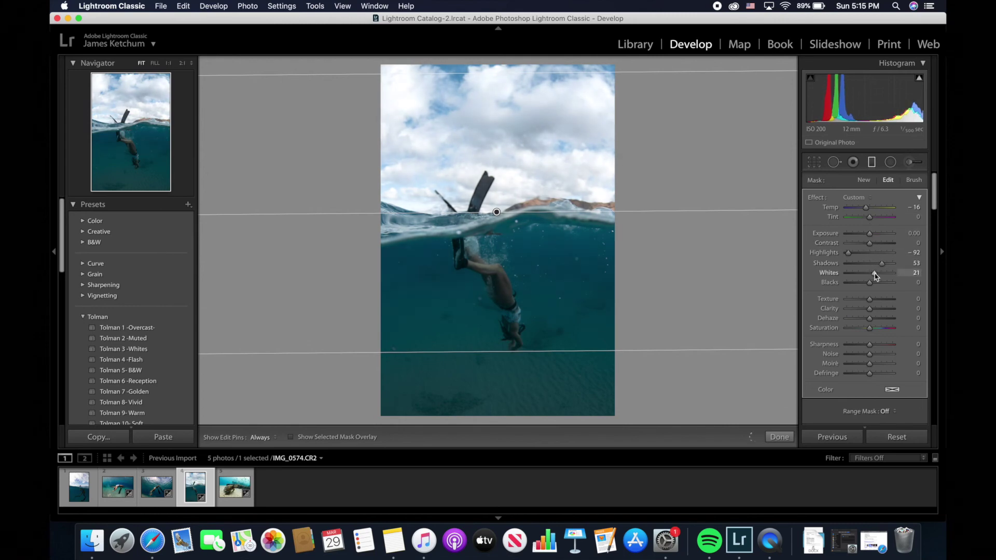
- Add a second graduated filter from the photo's bottom edge up into the sky, and reset its shadows, whites and highlights
left_click_drag(493, 416, 491, 107)
double_click(882, 263)
double_click(874, 272)
double_click(848, 252)
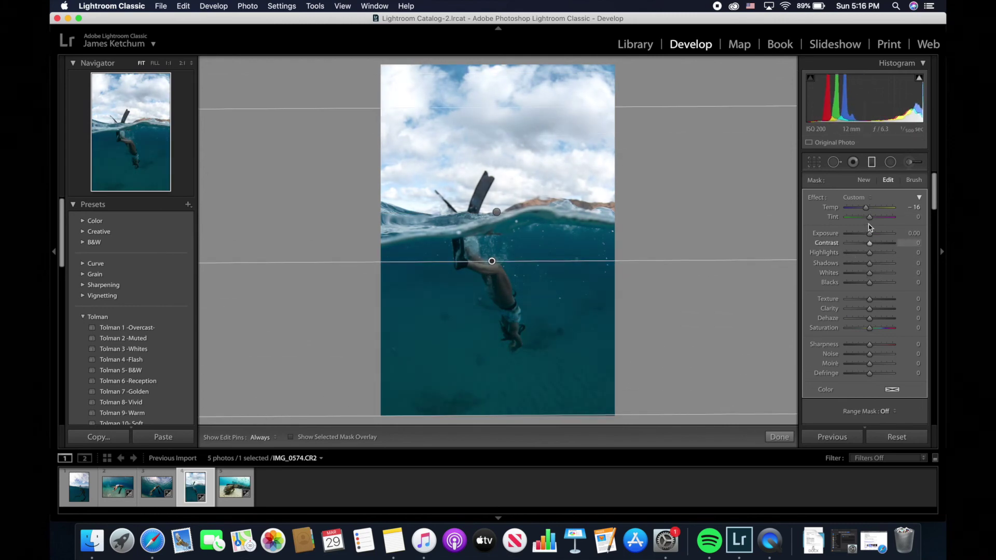
- Set the underwater filter to about temp 45, tint 35, exposure 1.06, highlights 54, clarity 58, dehaze 15 and saturation -16, raising whites above 60
left_click_drag(866, 207, 881, 218)
mouse_move(869, 328)
left_mouse_down()
mouse_move(885, 310)
mouse_move(873, 318)
left_mouse_up()
left_click_drag(869, 233, 884, 273)
mouse_move(881, 207)
left_mouse_down()
mouse_move(876, 217)
mouse_move(863, 208)
mouse_move(882, 208)
left_mouse_up()
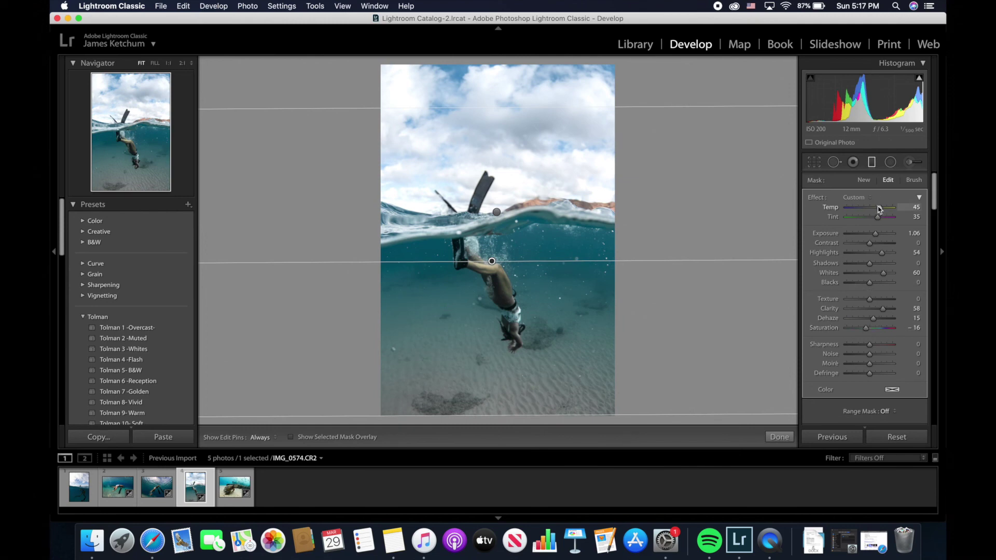
left_click_drag(883, 273, 886, 273)
left_click_drag(876, 233, 877, 234)
key("Return")
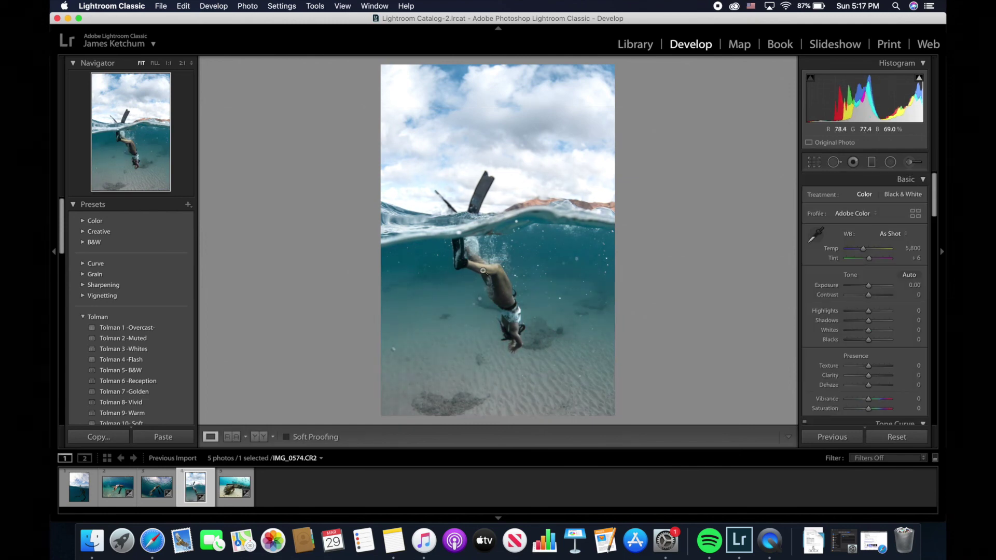
- Refine the HSL hue, saturation and luminance, with luminance at orange +42, yellow +36, green -37, blue +15, purple +35 and magenta +26
scroll(867, 224, "down", 10)
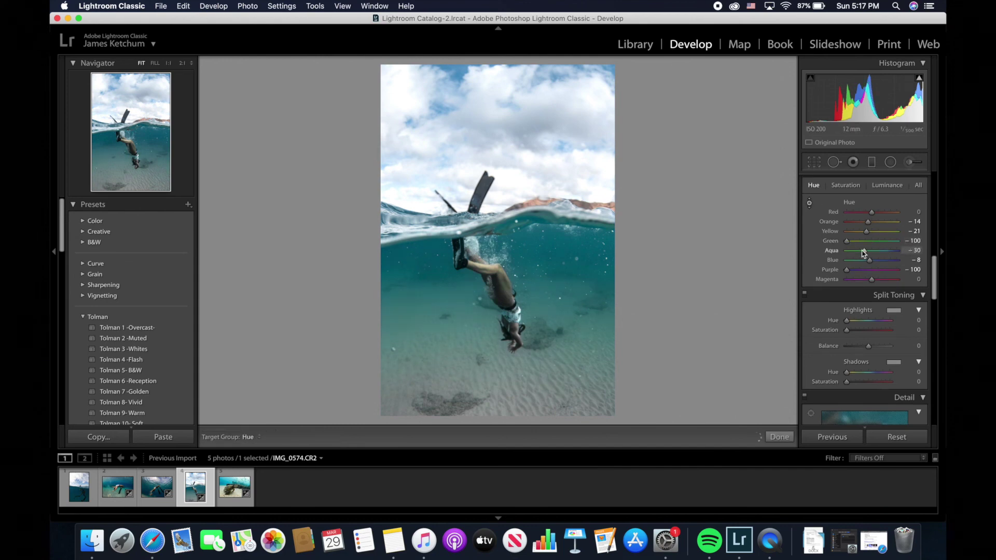
left_click_drag(864, 253, 854, 252)
left_click(845, 185)
key("super+alt+shift+l")
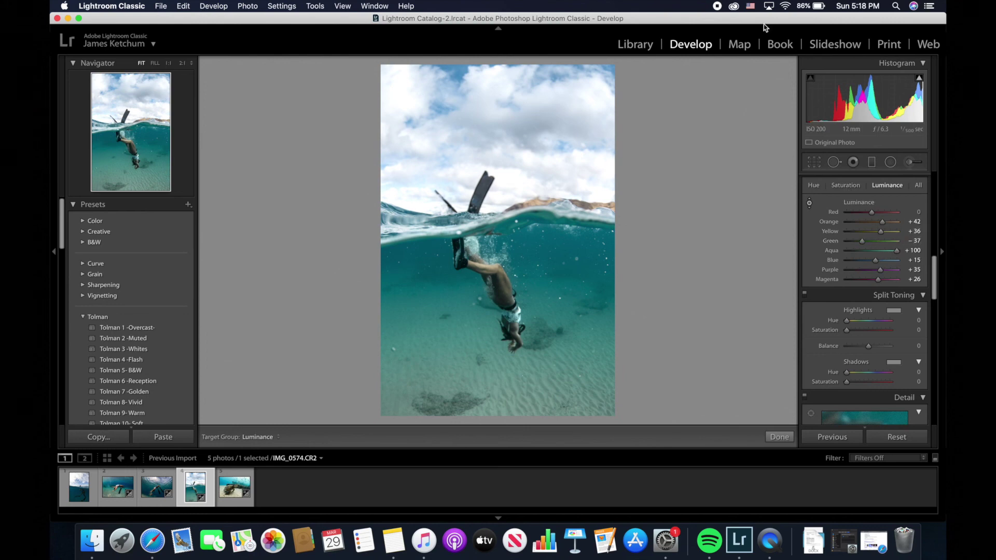
- Compare the edited half-underwater photo with its unedited original several times, and leave the targeted luminance adjustment
key("backslash")
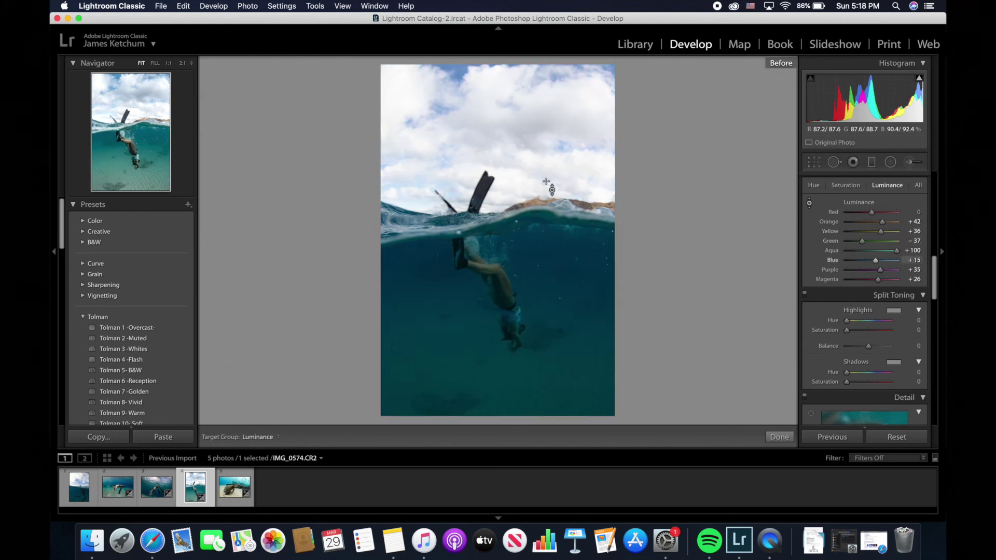
key("backslash")
key("backslash")
key("backslash")
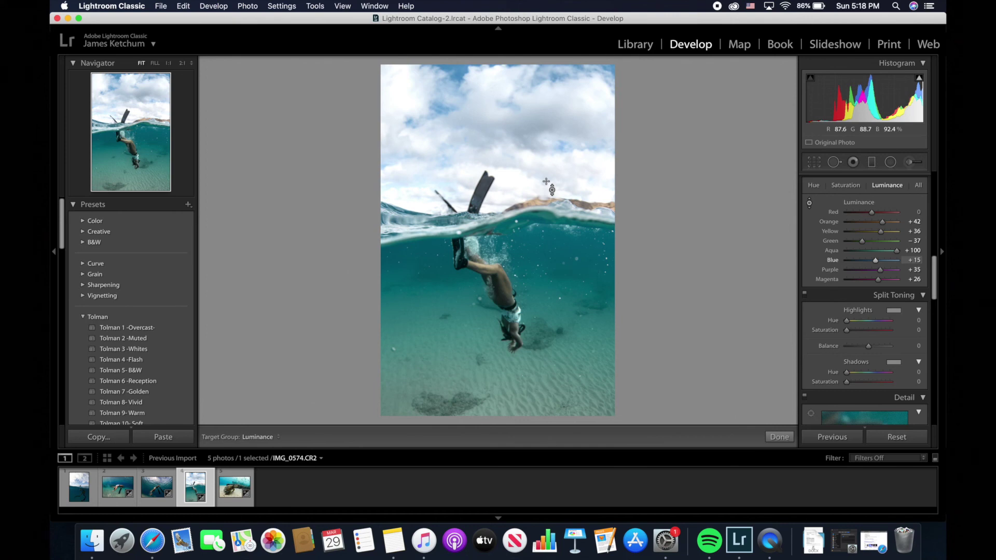
key("Escape")
key("backslash")
key("backslash")
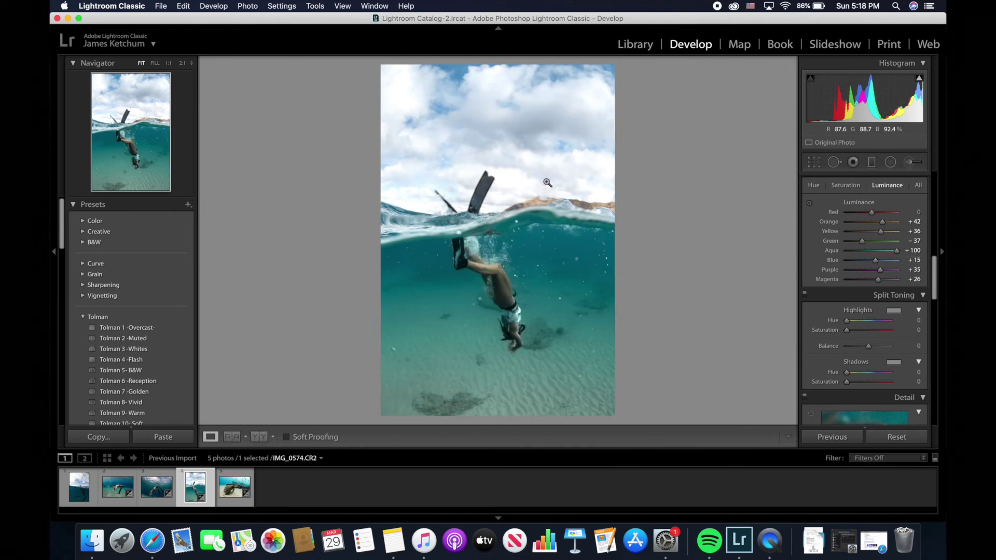